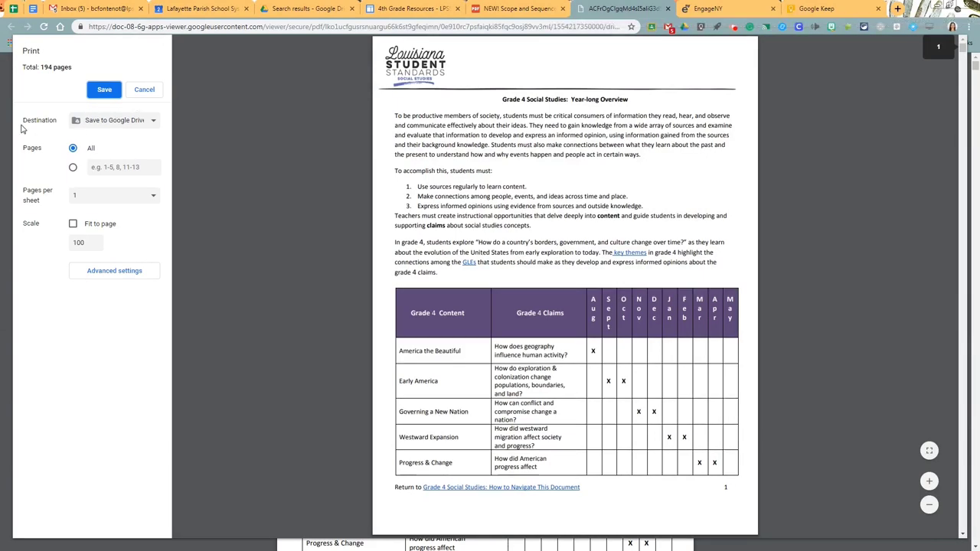
Set the print destination to Save to Google Drive and limit the social studies PDF to pages 59-61
click(119, 125)
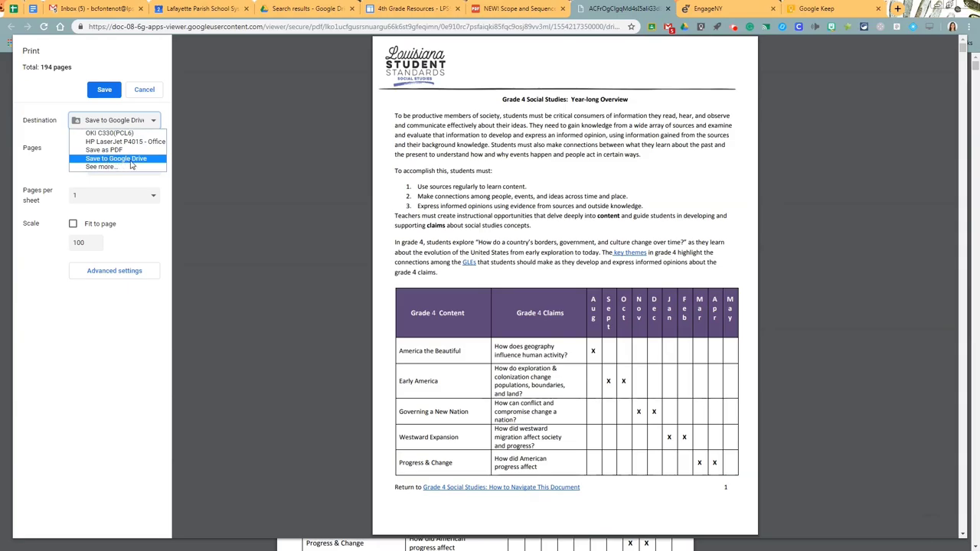
click(131, 160)
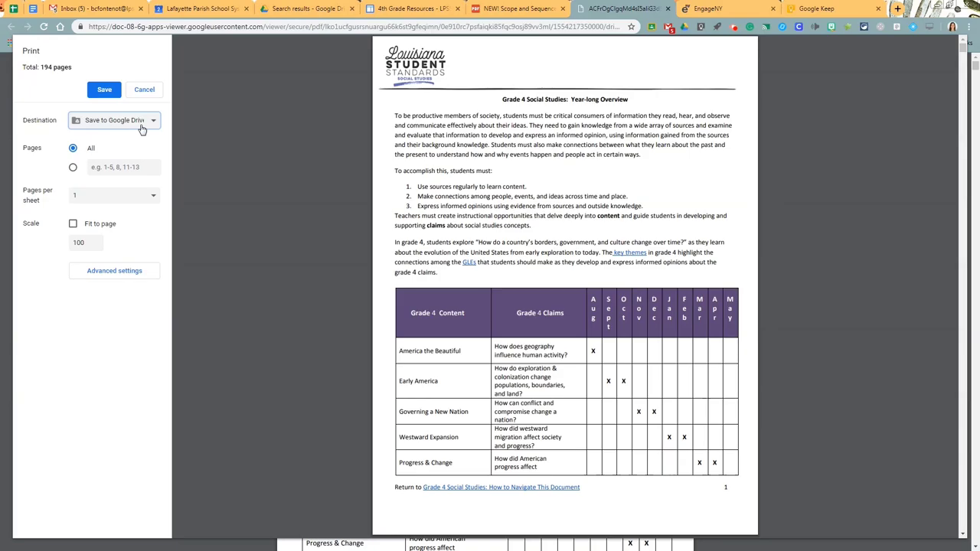
click(73, 169)
text(5)
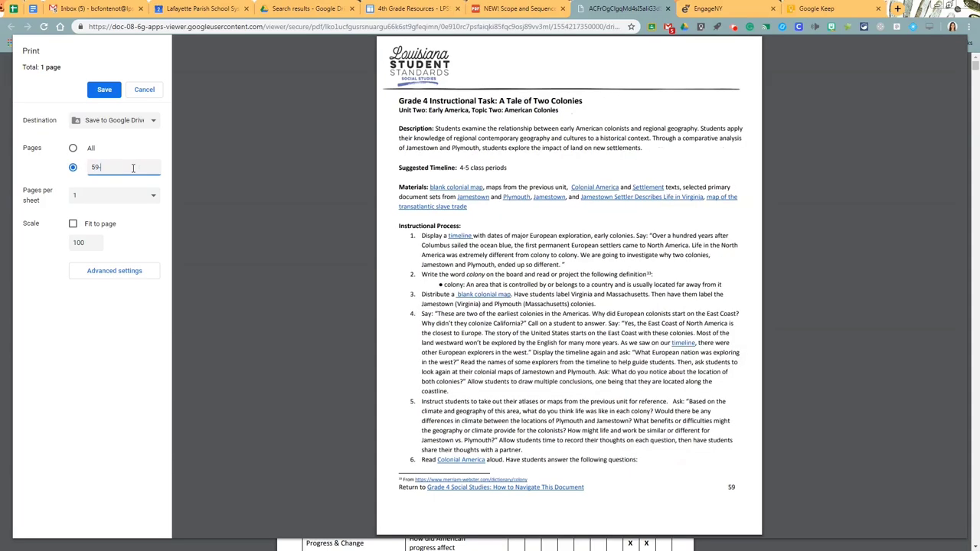
text(9-61)
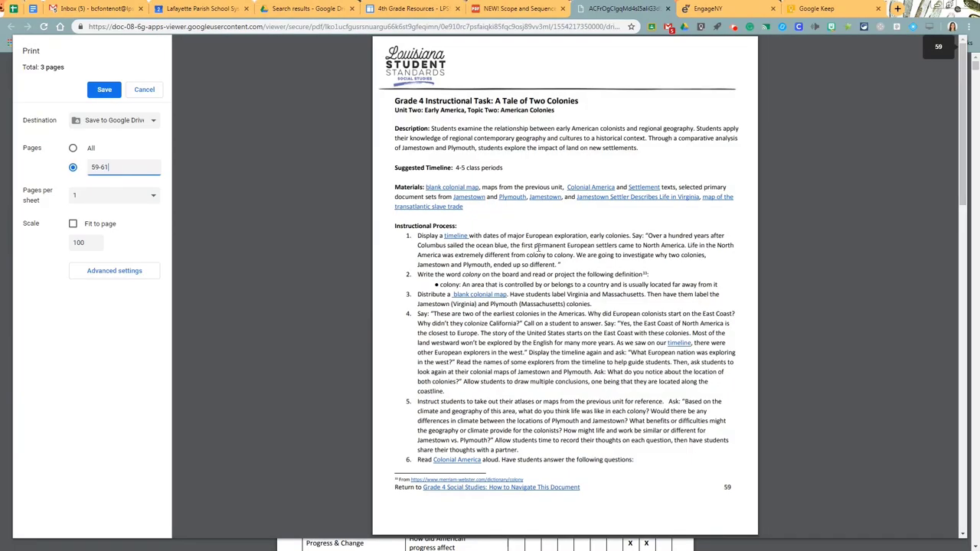
scroll(559, 363, down, 1)
scroll(558, 363, down, 15)
scroll(559, 363, up, 15)
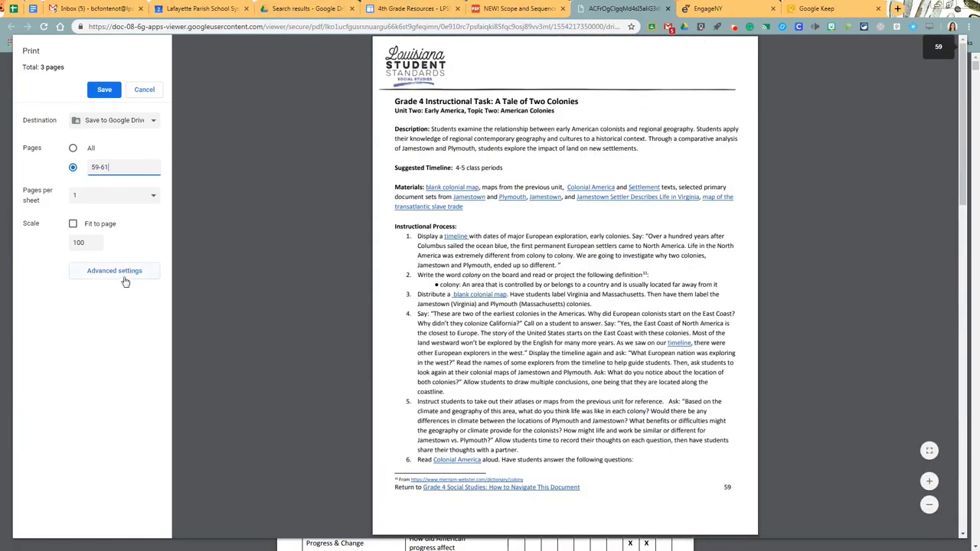
Name the Google Drive file "Unit 2 Topic 2 Lesson" and save the selected pages
click(120, 274)
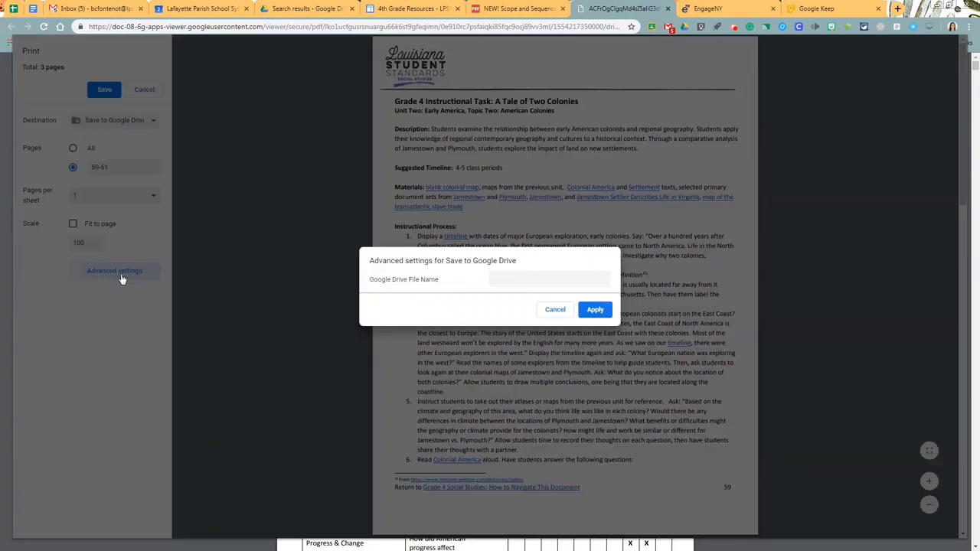
click(516, 278)
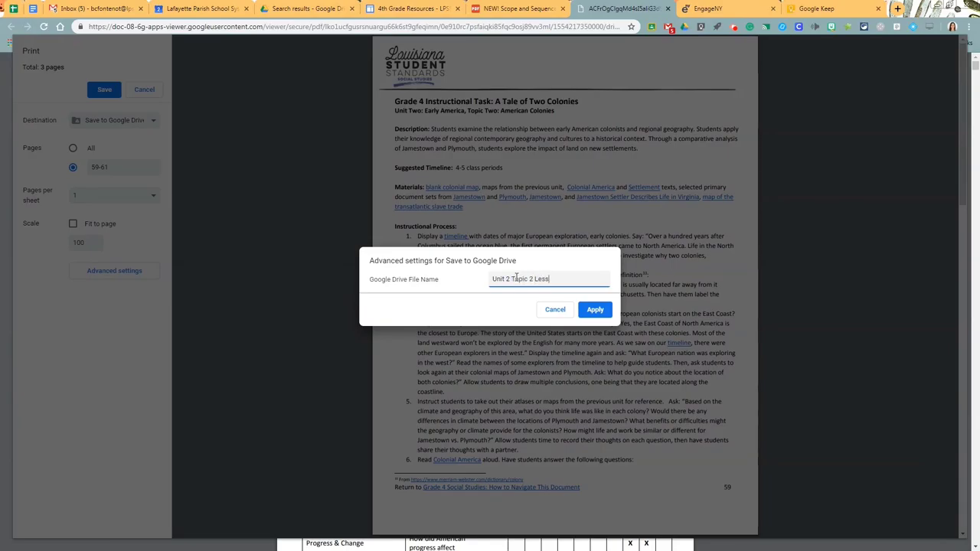
click(603, 310)
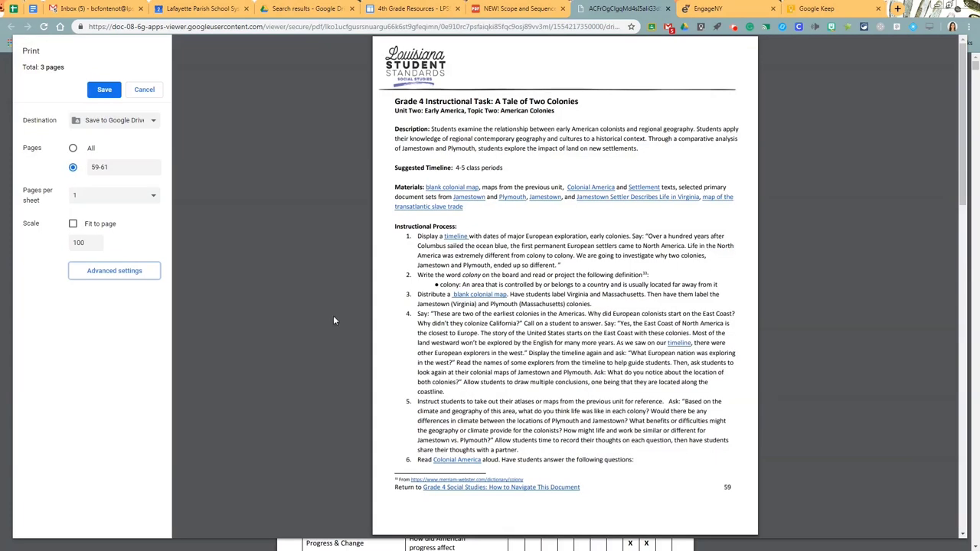
click(104, 90)
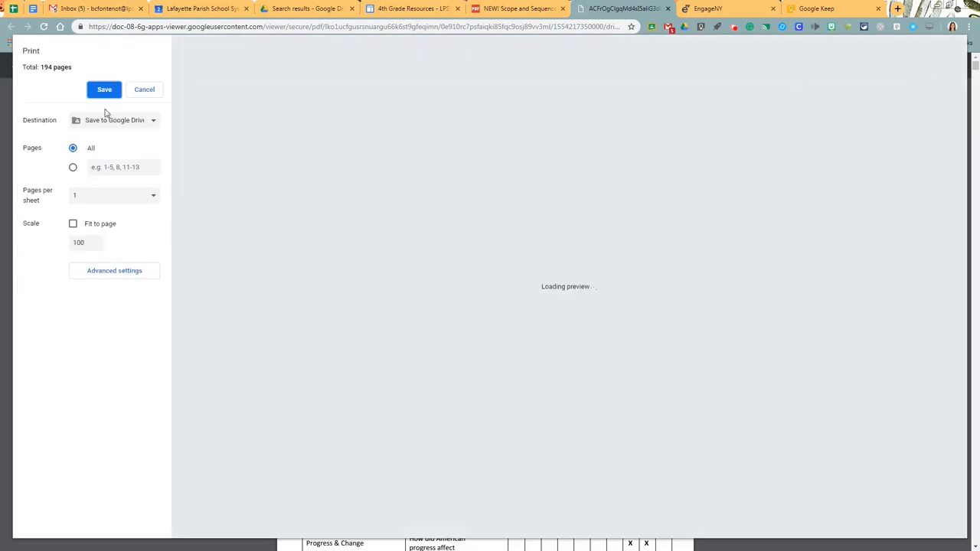
Limit the new print job of the social studies PDF to pages 62-64 and check the preview
click(116, 162)
text(62-64)
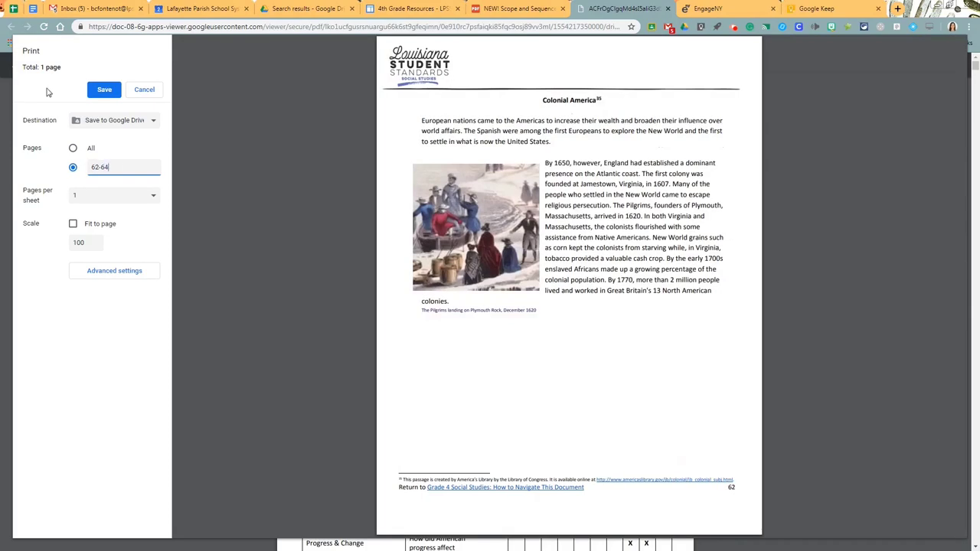
scroll(518, 334, down, 10)
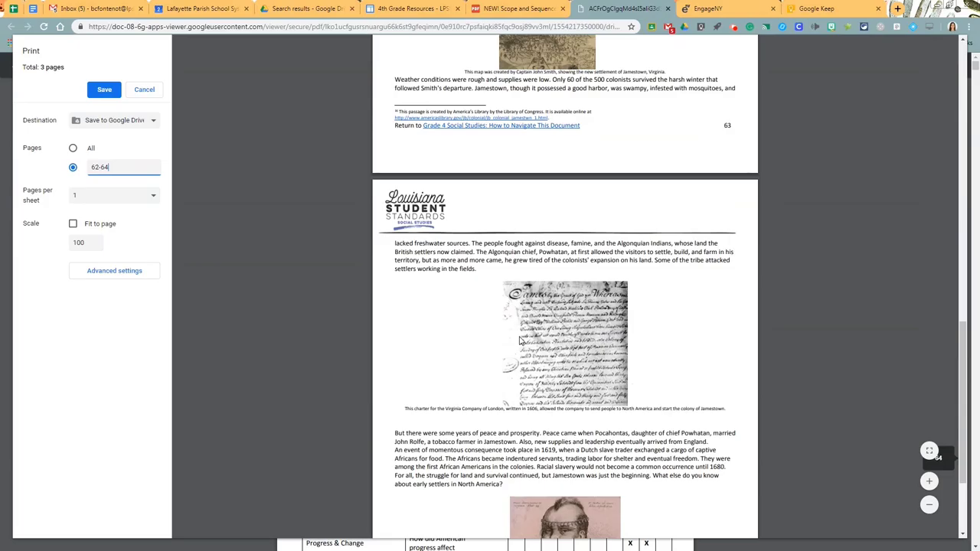
scroll(519, 341, up, 10)
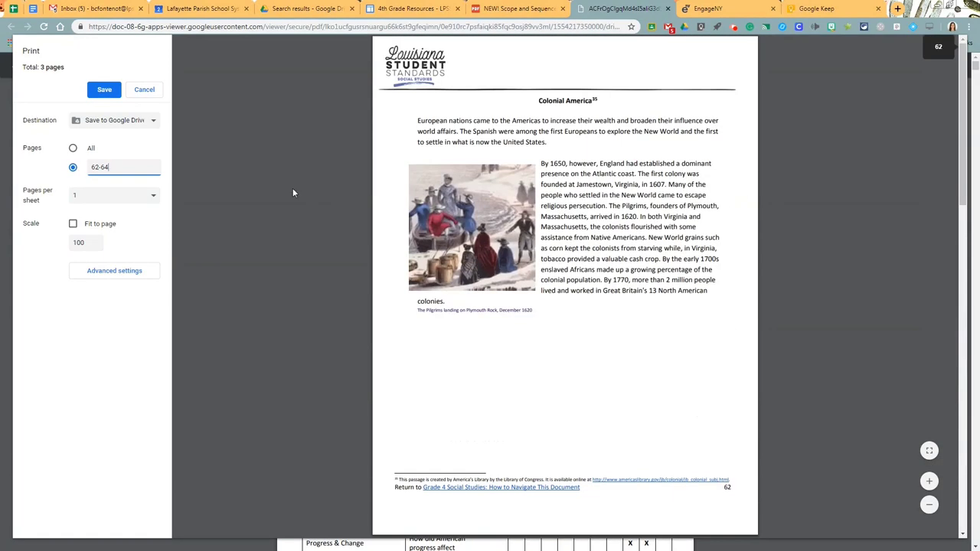
Name the Google Drive file "Unit 2 Topic 2 Student Articles" and save the selected pages
click(131, 273)
click(560, 277)
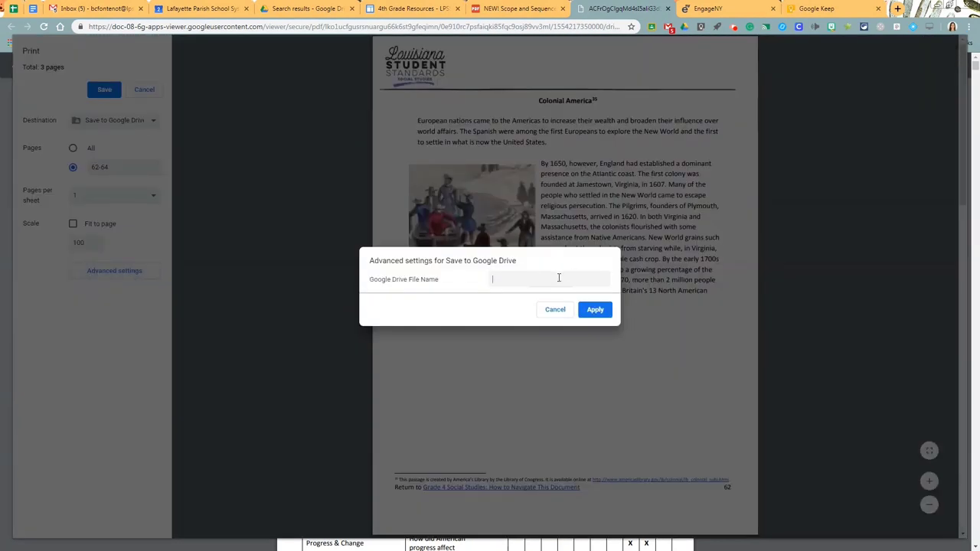
text(Unit )
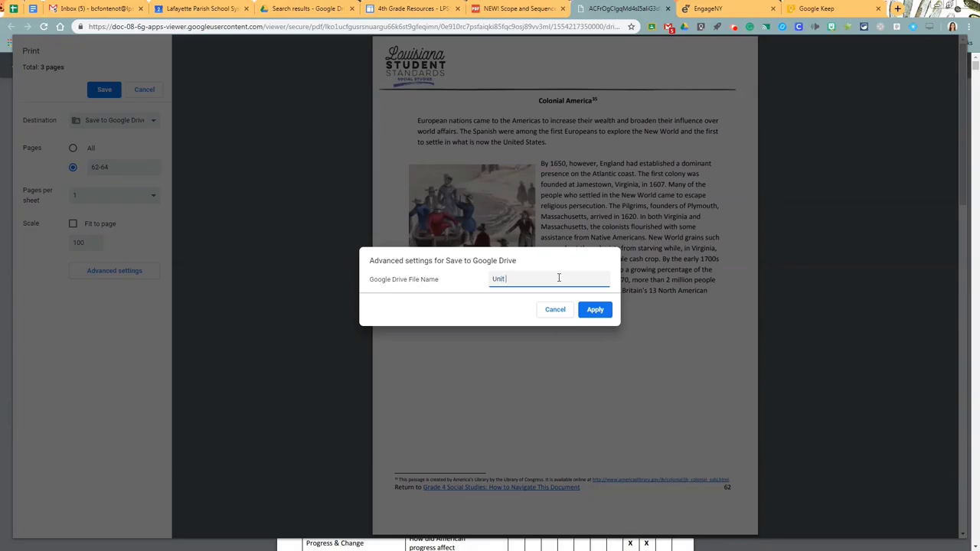
text(2 Topic 2 Student Articles)
click(595, 309)
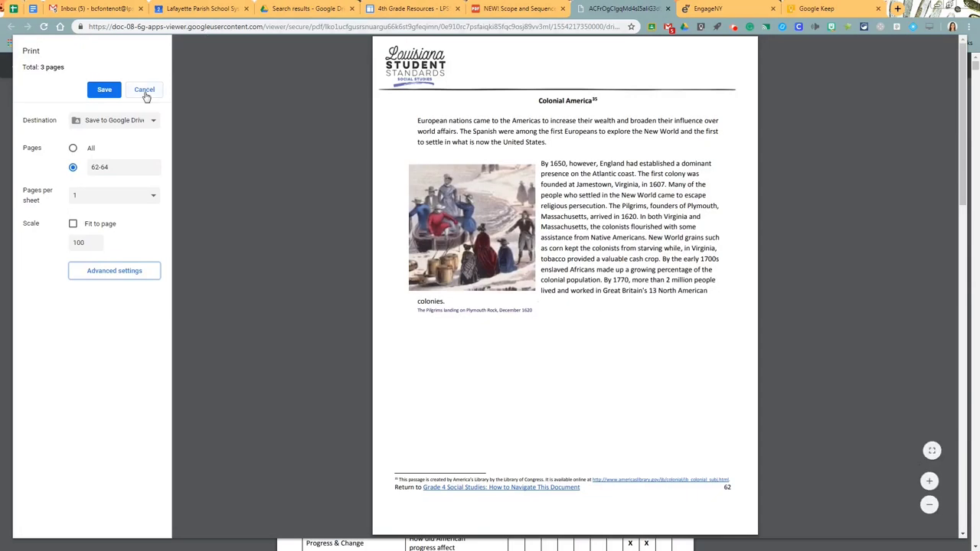
click(98, 91)
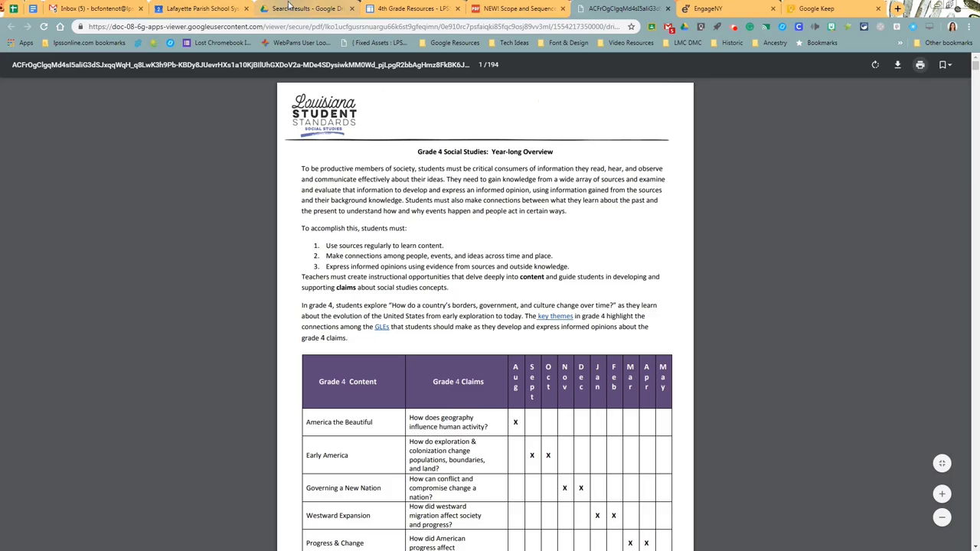
Switch to Google Drive, find Unit 2 Topic 2 Lesson.pdf in My Drive, preview it and close the preview
click(295, 8)
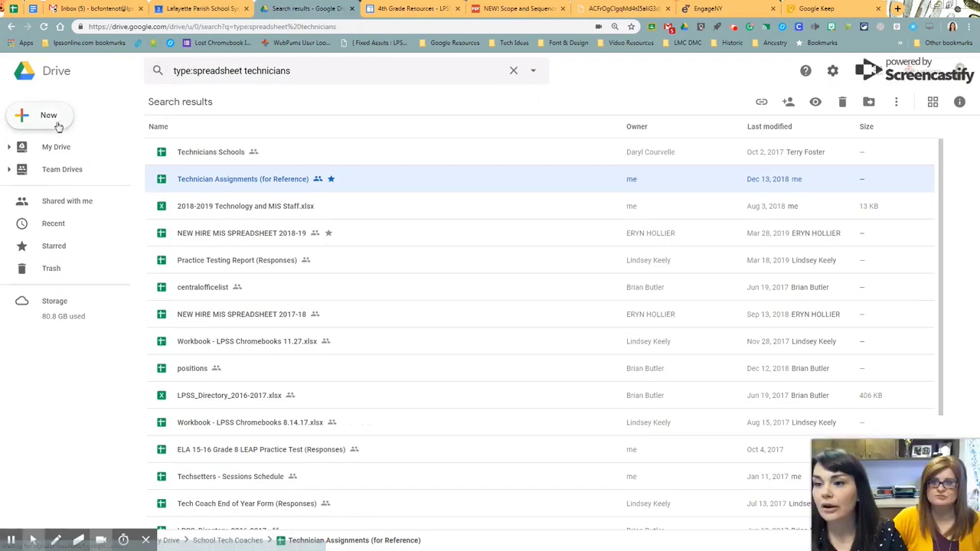
click(50, 147)
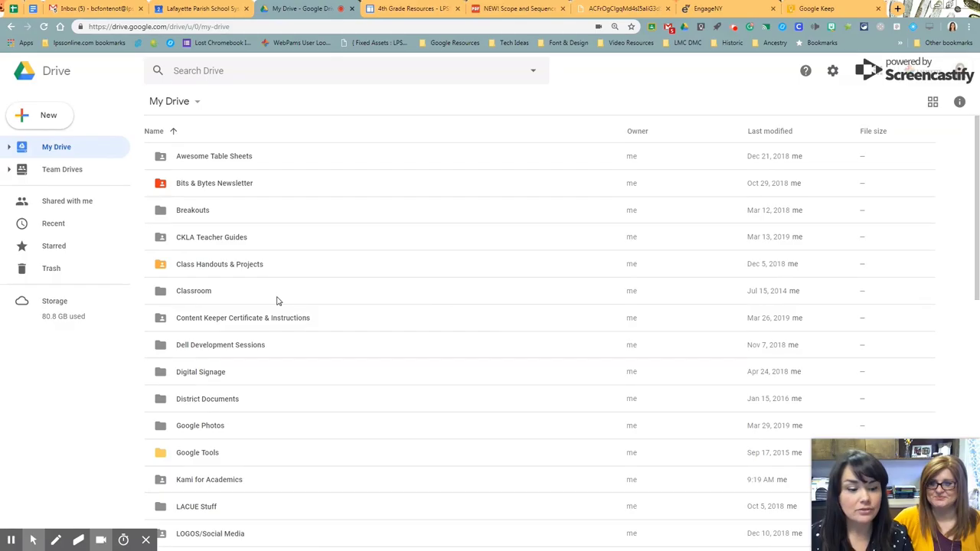
scroll(283, 304, down, 4)
scroll(291, 307, down, 4)
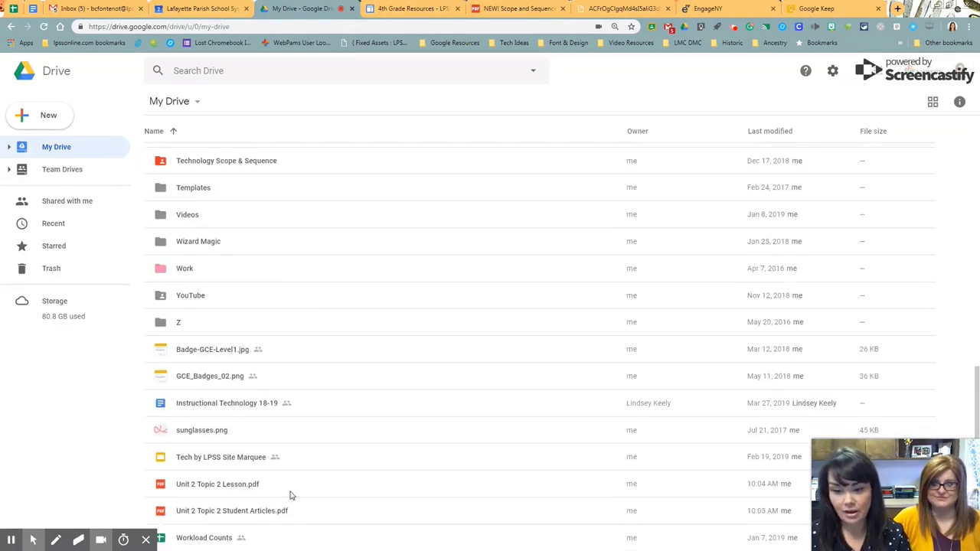
double_click(247, 490)
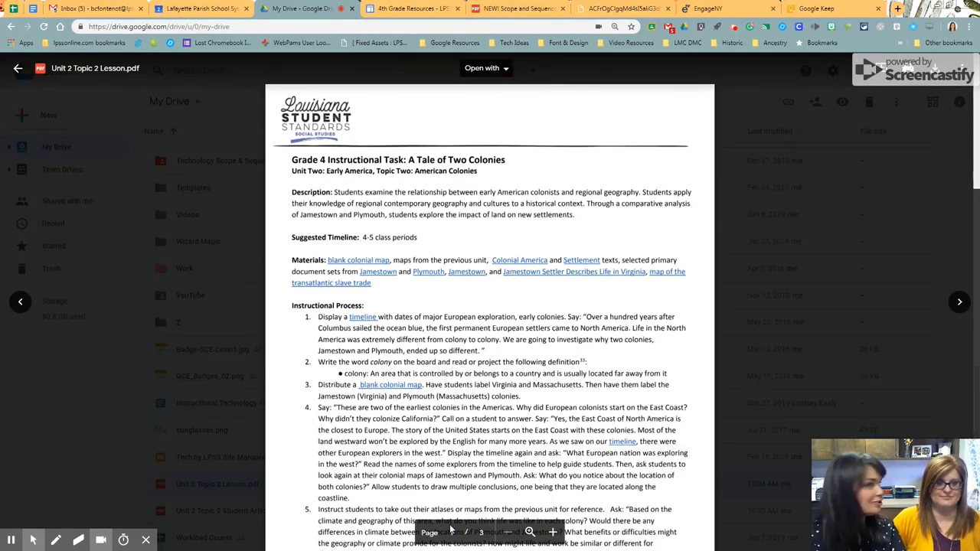
click(760, 280)
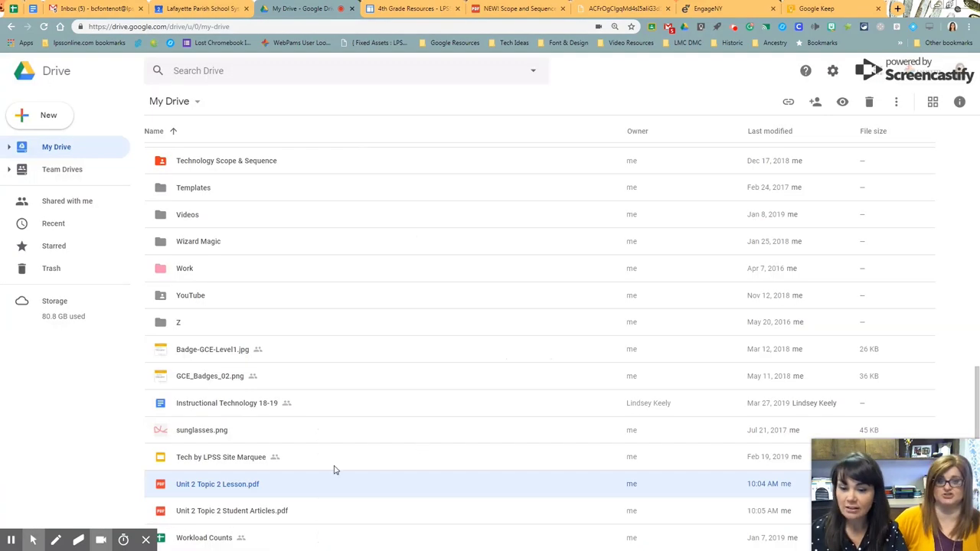
Preview Unit 2 Topic 2 Student Articles.pdf from My Drive and look through its pages
double_click(269, 514)
scroll(505, 436, down, 15)
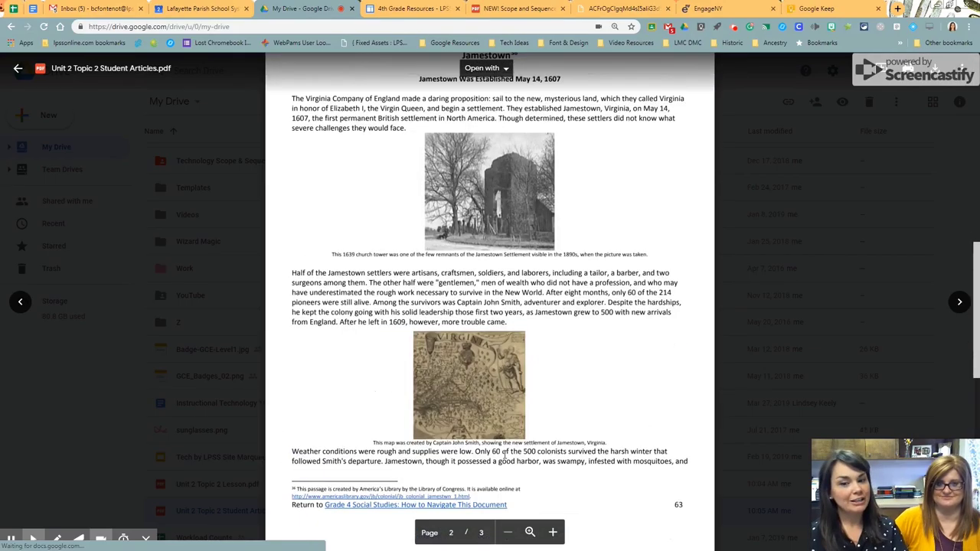
scroll(500, 463, up, 15)
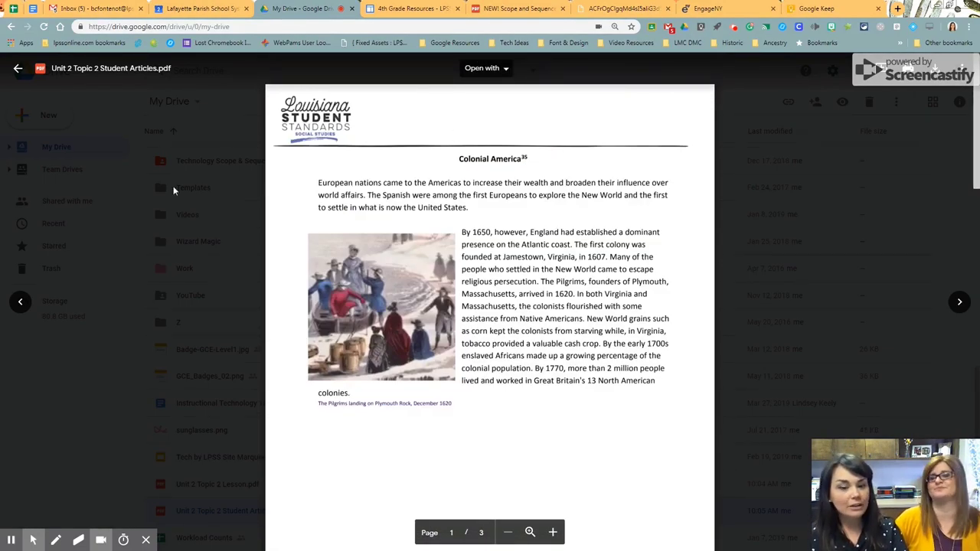
Switch to the EngageNY math module, locate the Lesson 1 Problem Set, and set the PDF's print range to pages 25-30
click(701, 8)
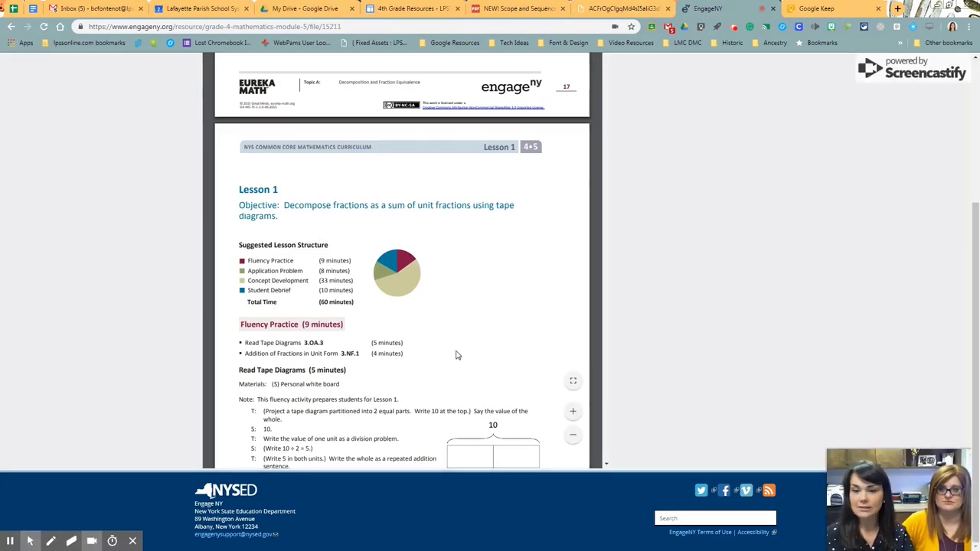
scroll(455, 355, down, 3)
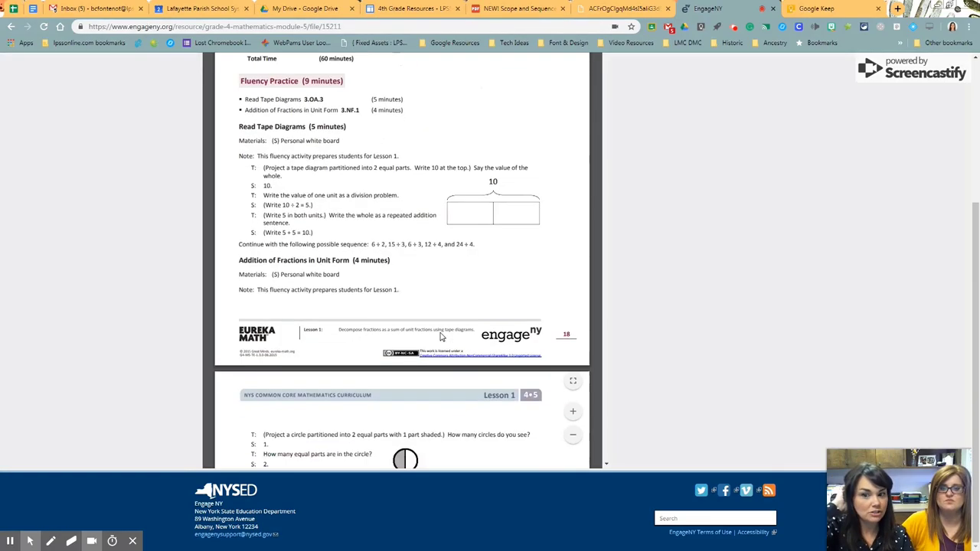
scroll(440, 337, down, 20)
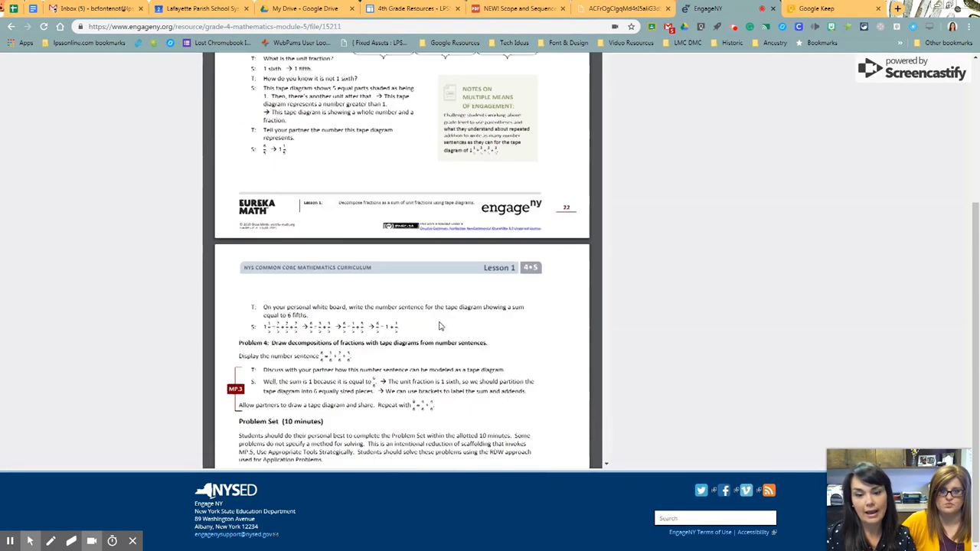
scroll(439, 326, down, 20)
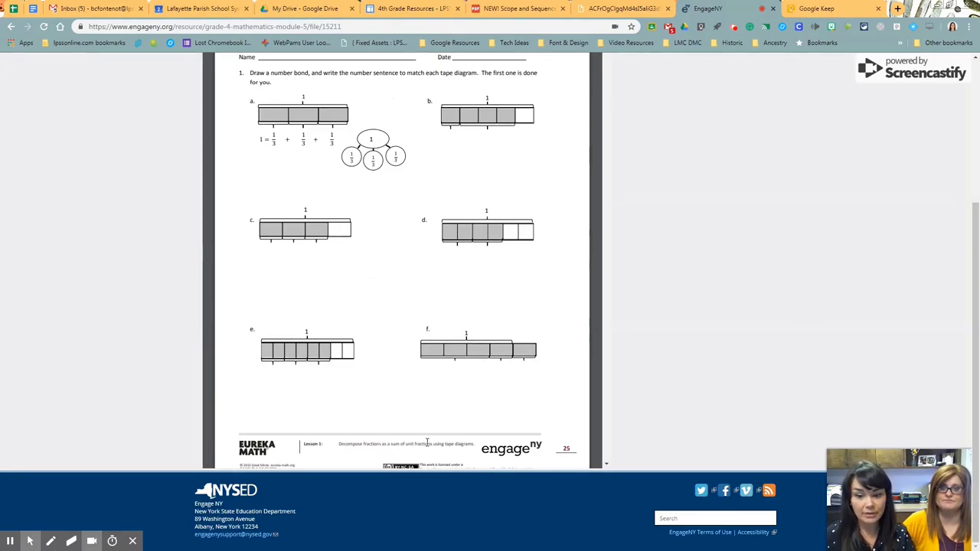
scroll(398, 318, up, 3)
scroll(773, 177, up, 3)
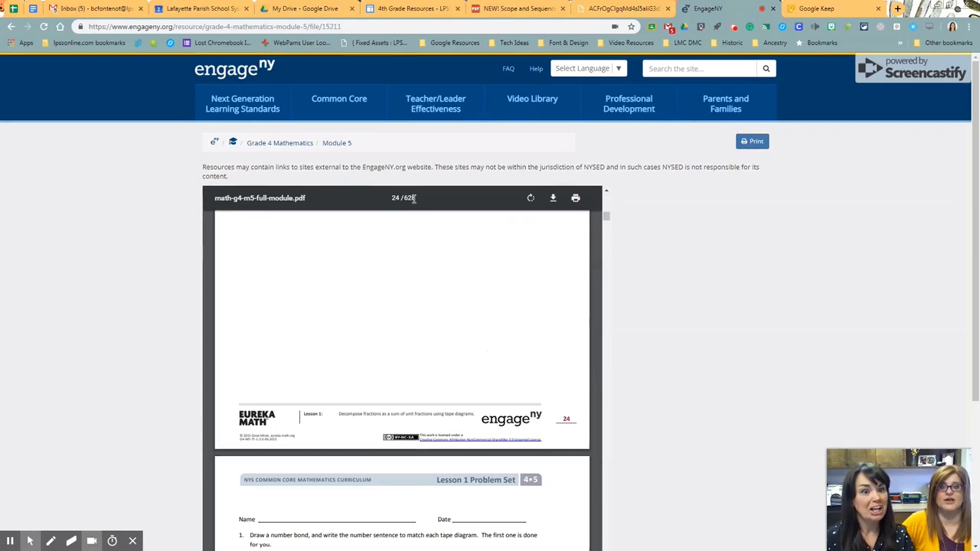
click(574, 199)
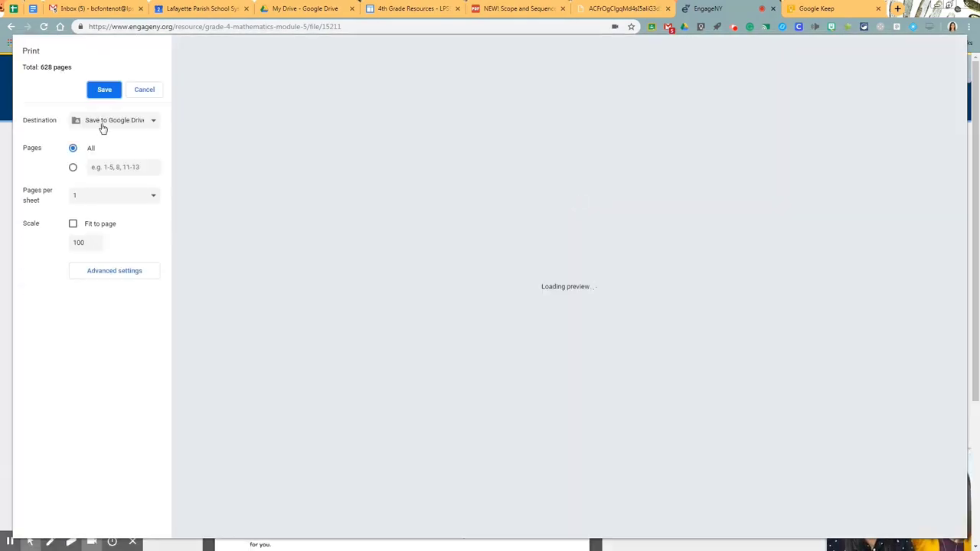
click(72, 169)
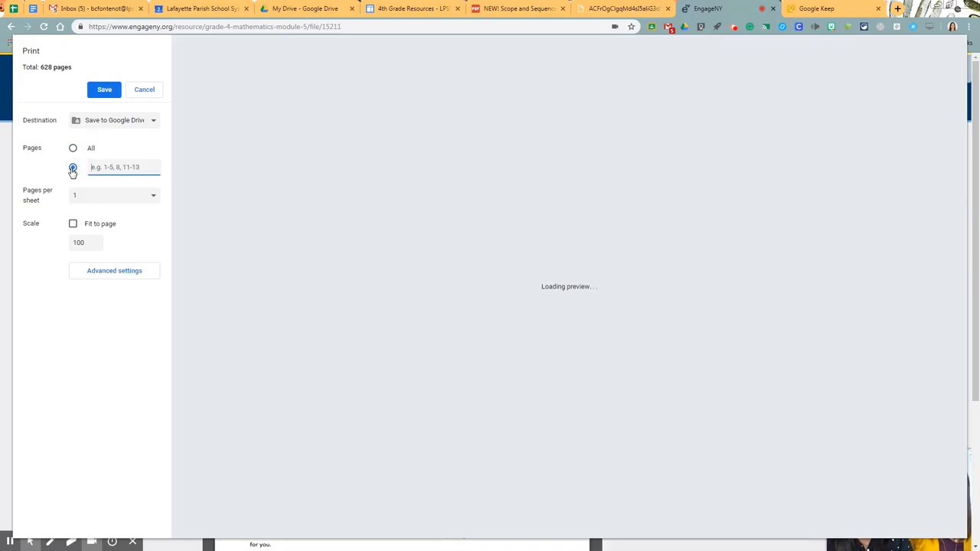
text(25-30)
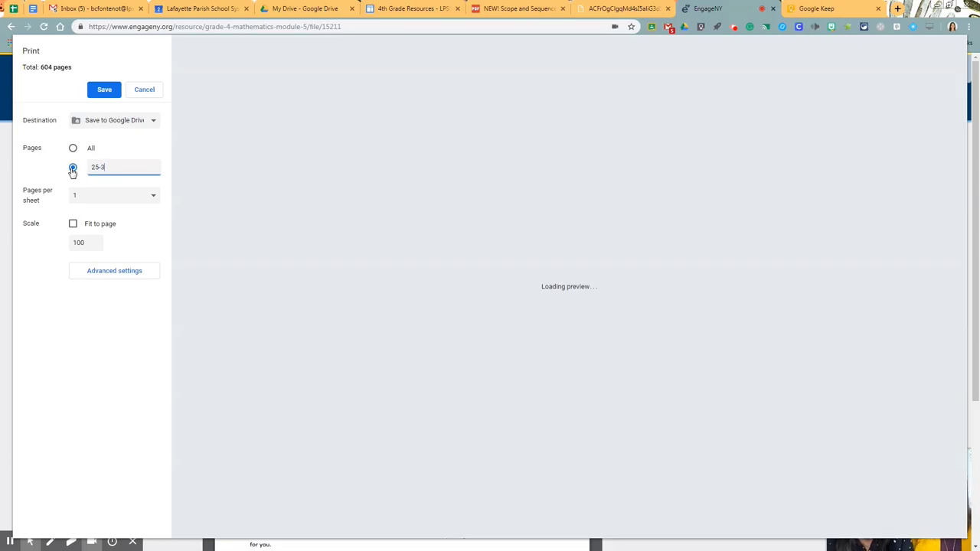
Name the Google Drive file "Math 4th Grade Student Pages" and save the selected pages
click(108, 280)
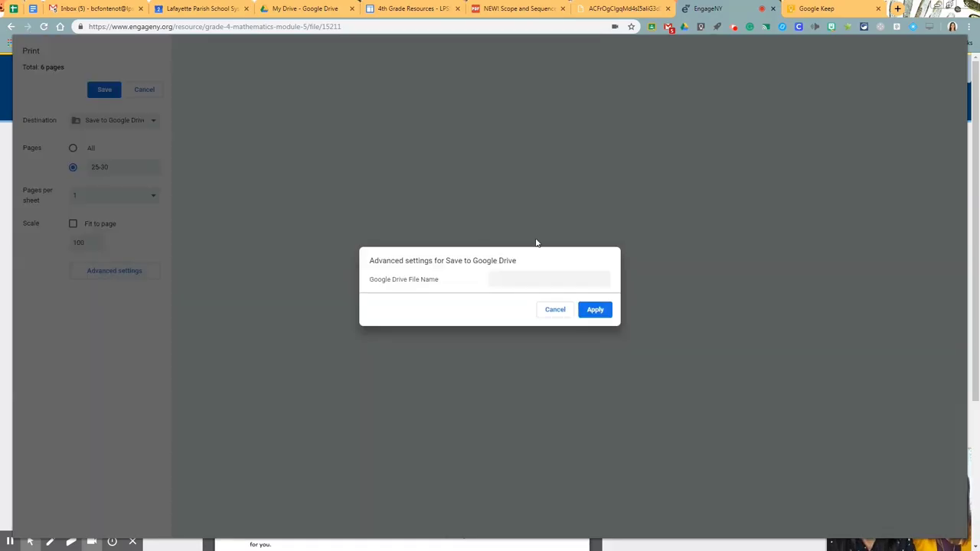
click(508, 281)
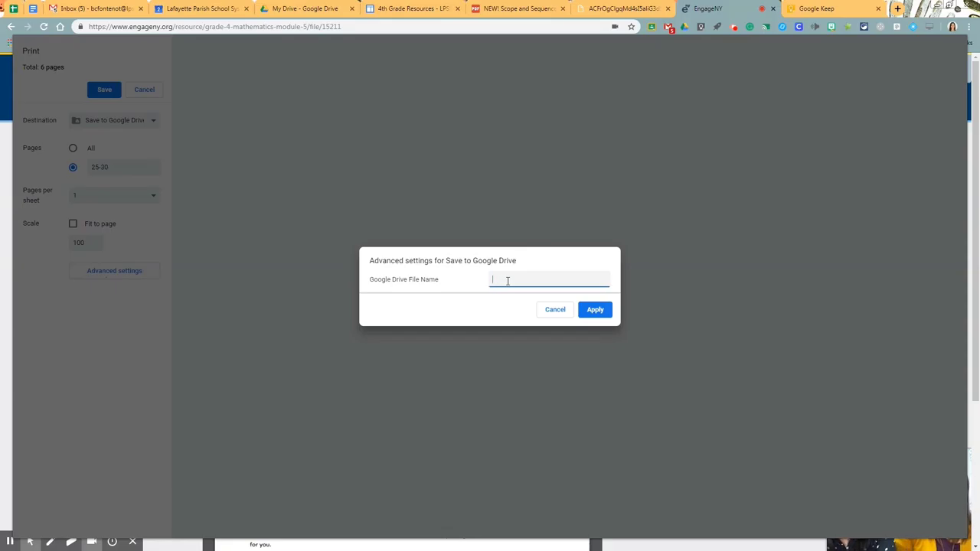
text(Math 4th)
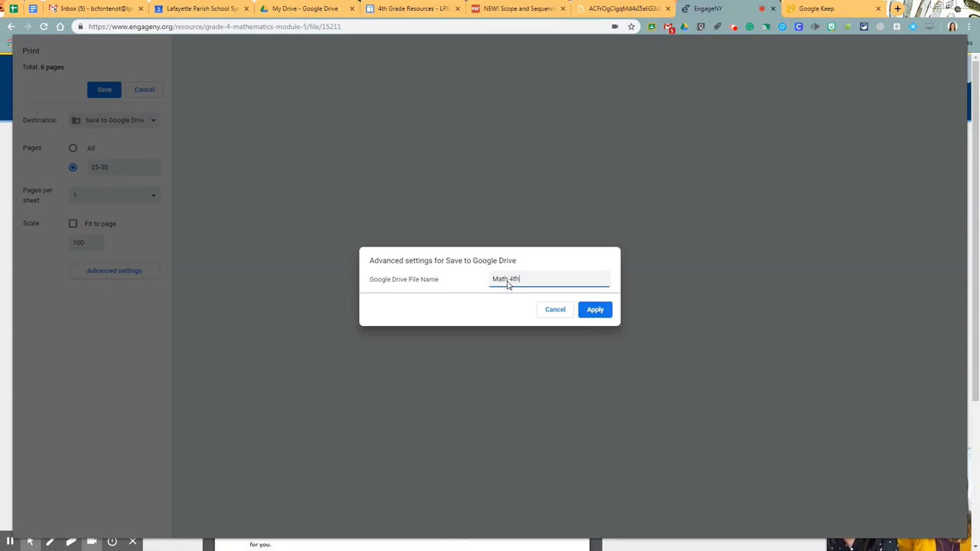
text( Grade Student Pages)
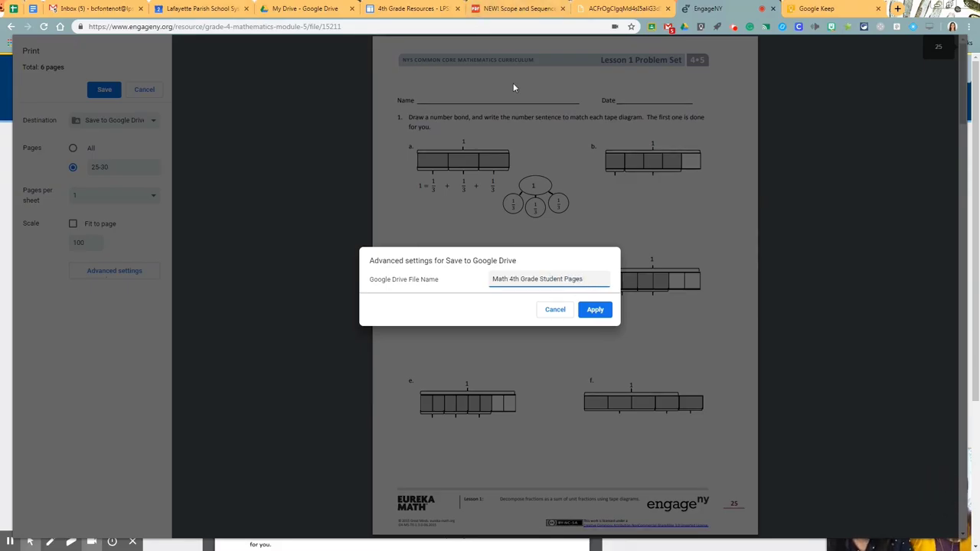
click(595, 309)
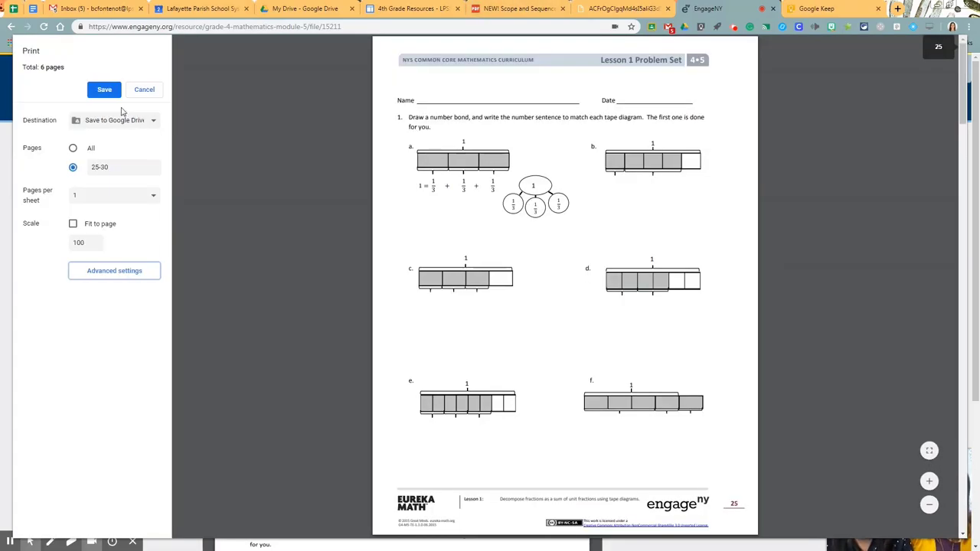
click(104, 89)
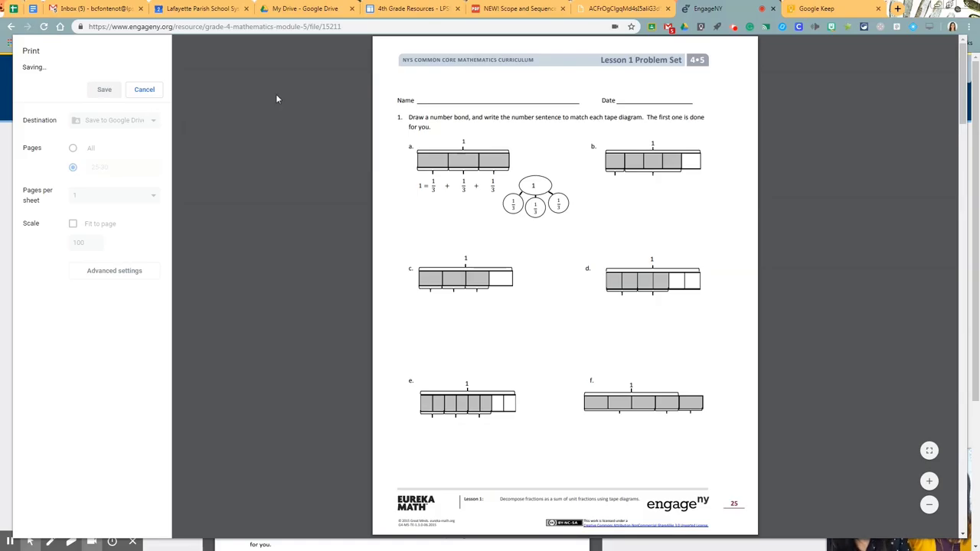